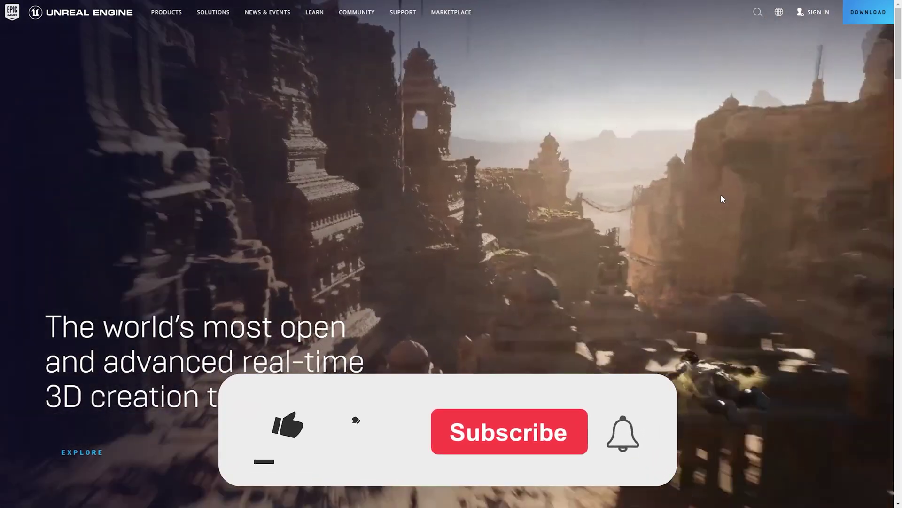
Step: Exit the browser's full-screen view on the Unreal Engine homepage with F11
{"action": "key", "text": "F11"}
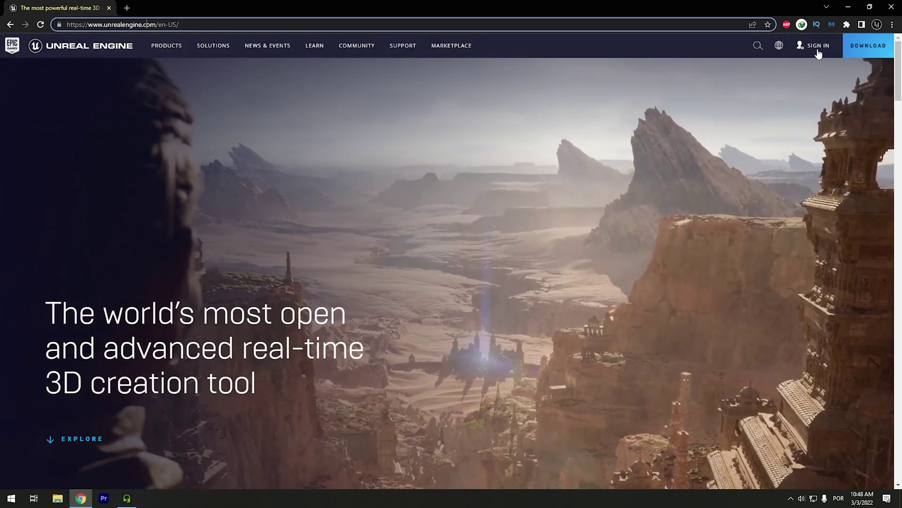
Step: Sign in to Epic Games with Google after briefly viewing the Sign Up options
{"action": "left_click", "coordinate": [819, 53]}
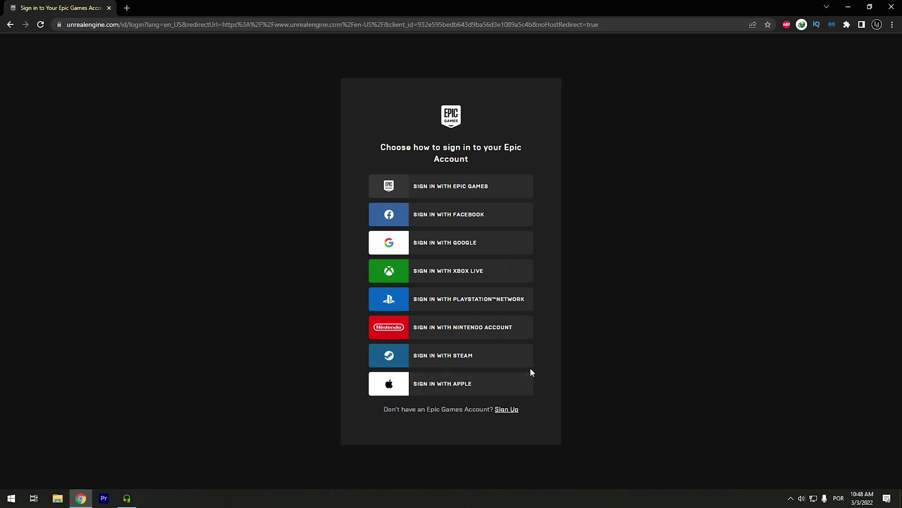
{"action": "left_click", "coordinate": [508, 410]}
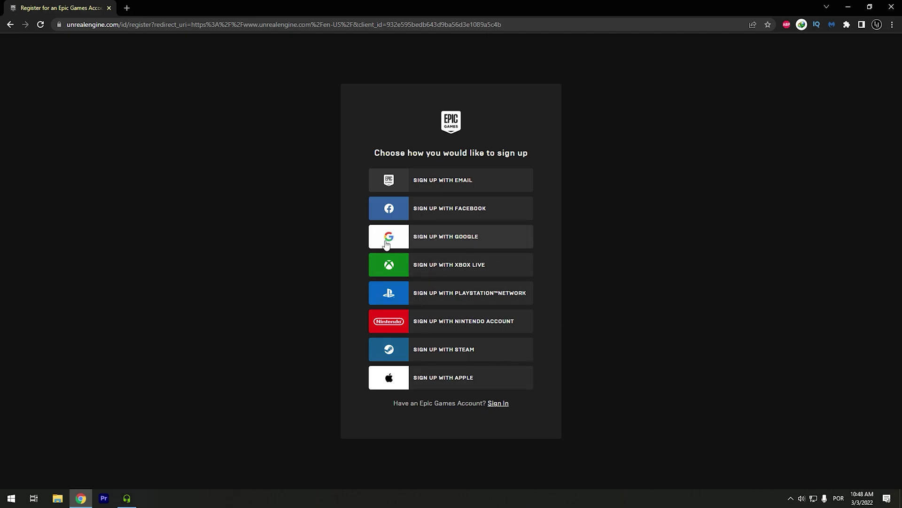
{"action": "left_click", "coordinate": [499, 403]}
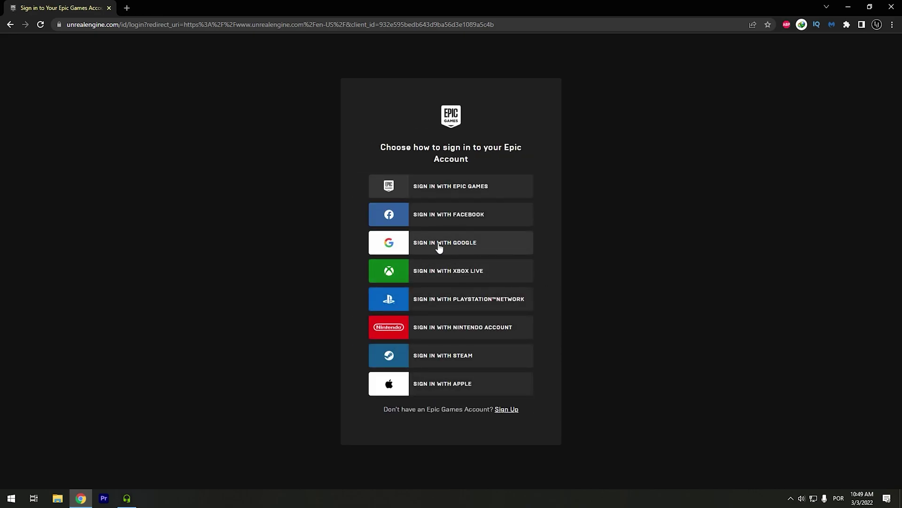
{"action": "left_click", "coordinate": [438, 244]}
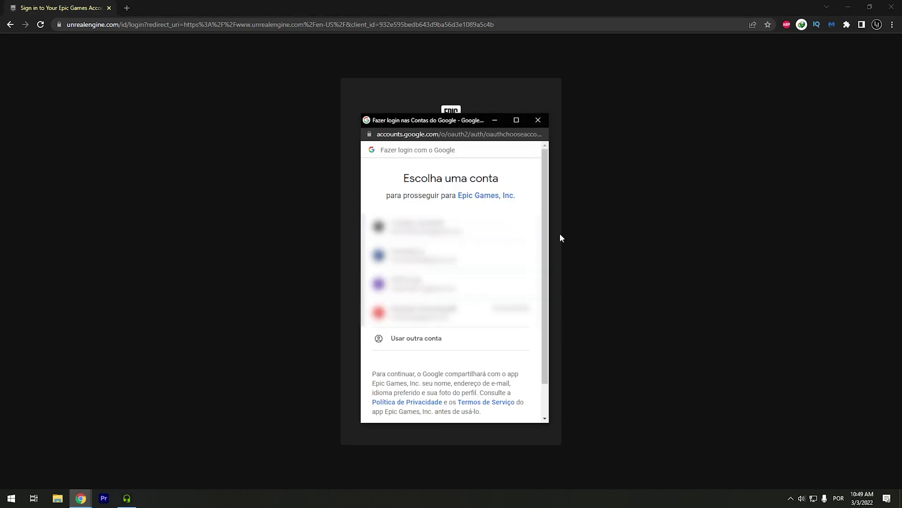
{"action": "left_click", "coordinate": [418, 226]}
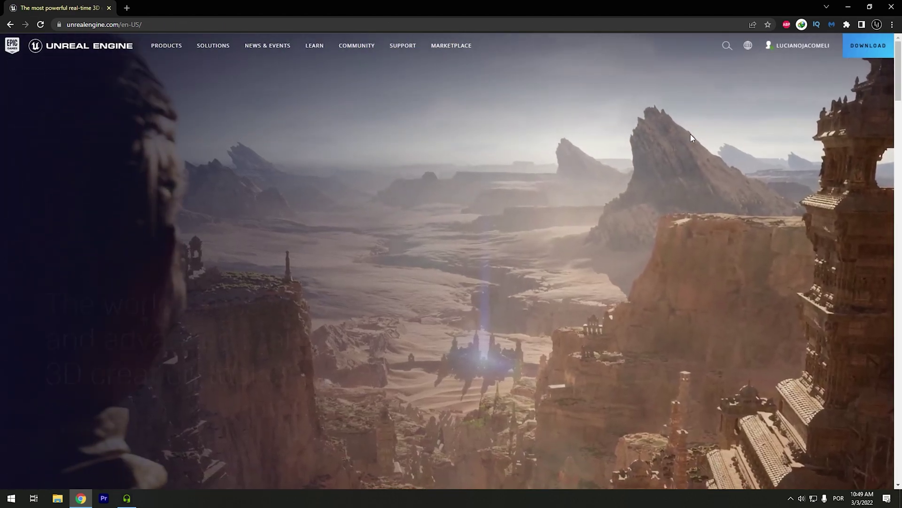
Step: Open the DOWNLOAD page and scroll the Publishing vs Creators license table to DOWNLOAD NOW
{"action": "mouse_move", "coordinate": [795, 47]}
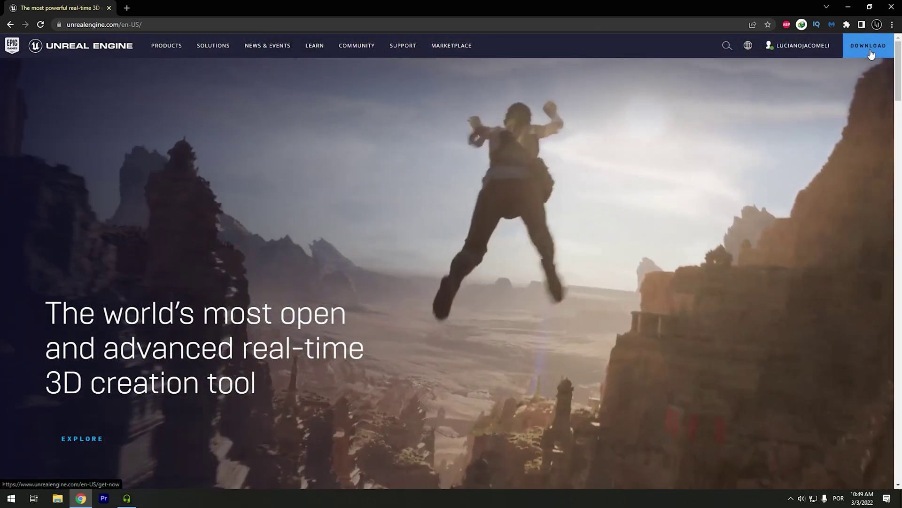
{"action": "left_click", "coordinate": [872, 52]}
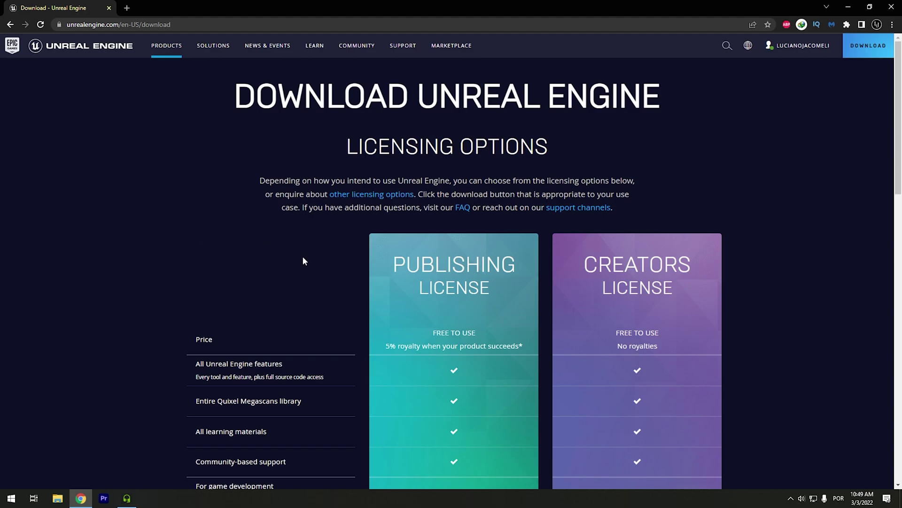
{"action": "scroll", "coordinate": [276, 235], "scroll_direction": "down", "scroll_amount": 4}
{"action": "scroll", "coordinate": [178, 221], "scroll_direction": "up", "scroll_amount": 2}
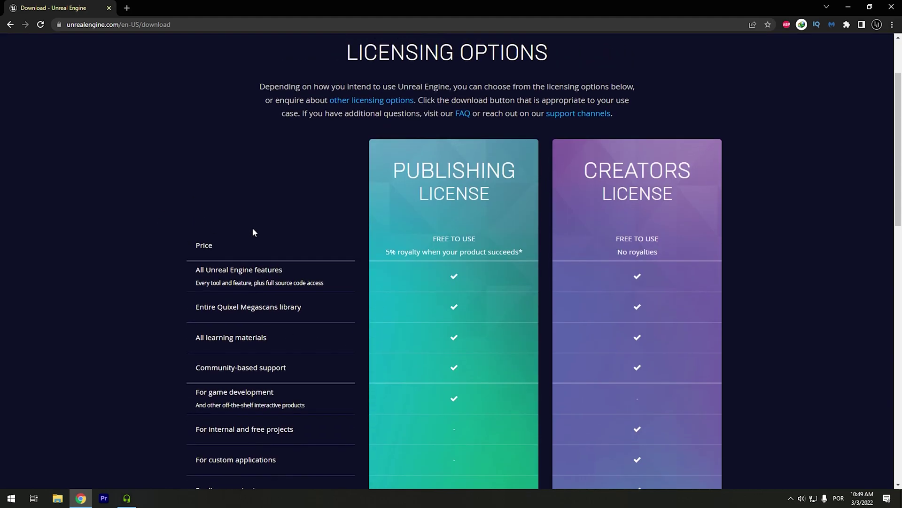
{"action": "mouse_move", "coordinate": [499, 195]}
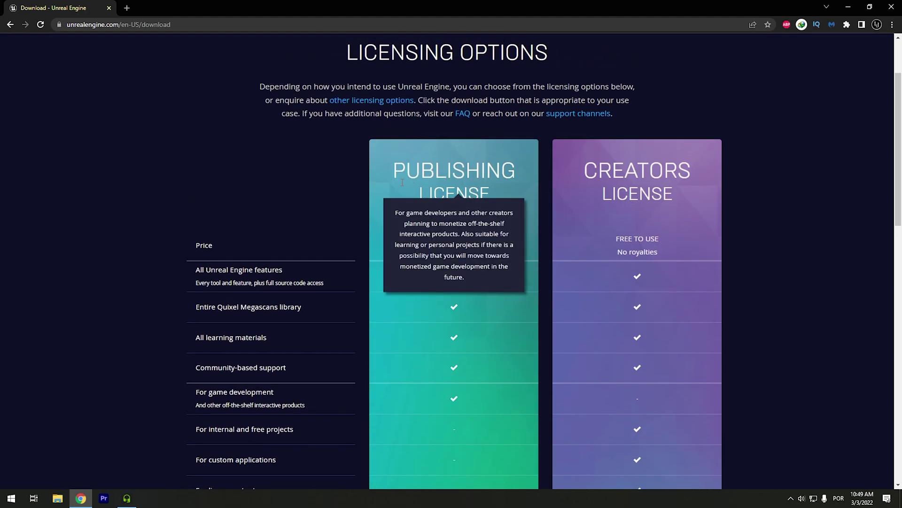
{"action": "mouse_move", "coordinate": [576, 180]}
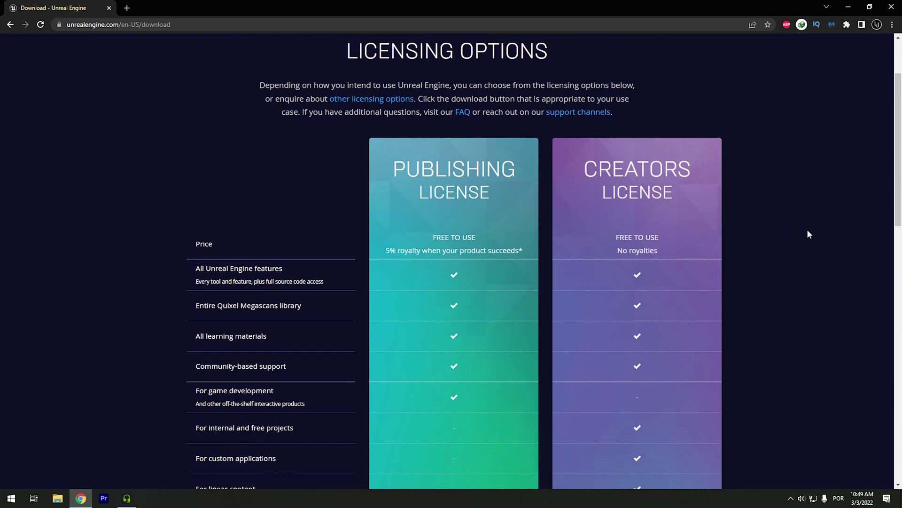
{"action": "scroll", "coordinate": [808, 231], "scroll_direction": "down", "scroll_amount": 2}
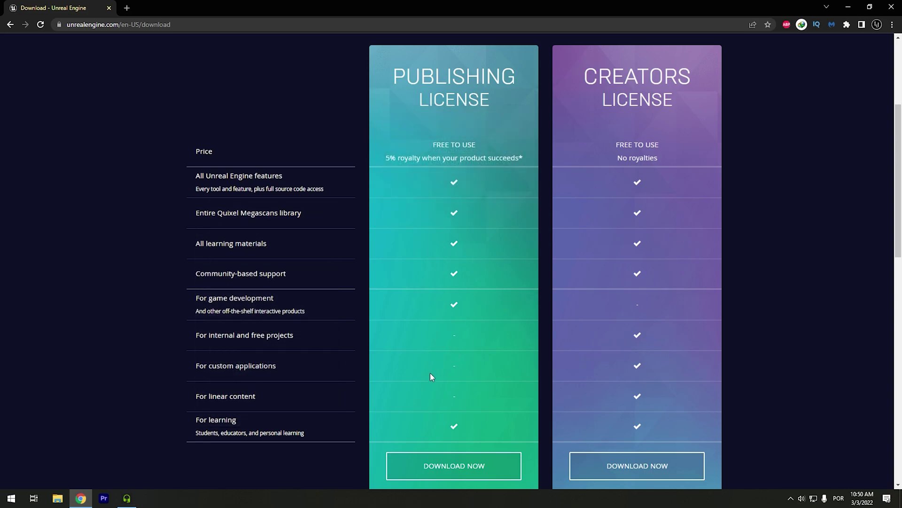
{"action": "mouse_move", "coordinate": [193, 435]}
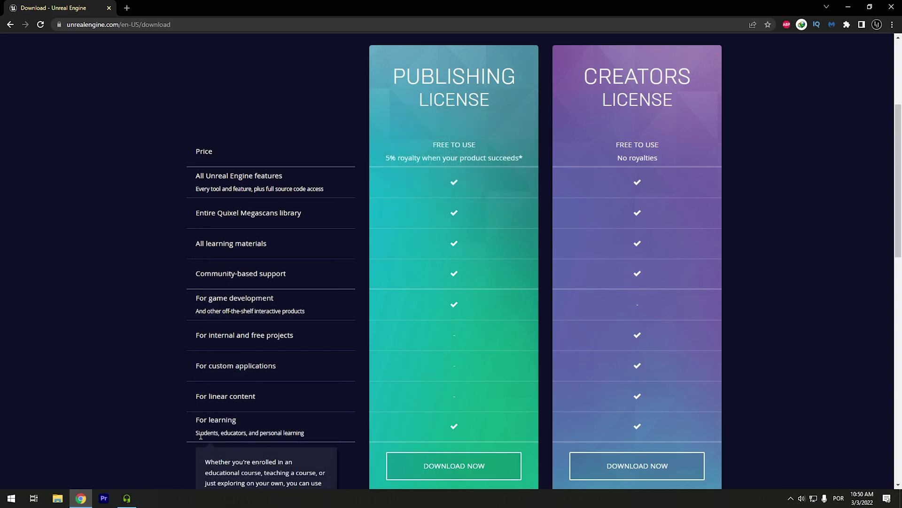
{"action": "mouse_move", "coordinate": [473, 52]}
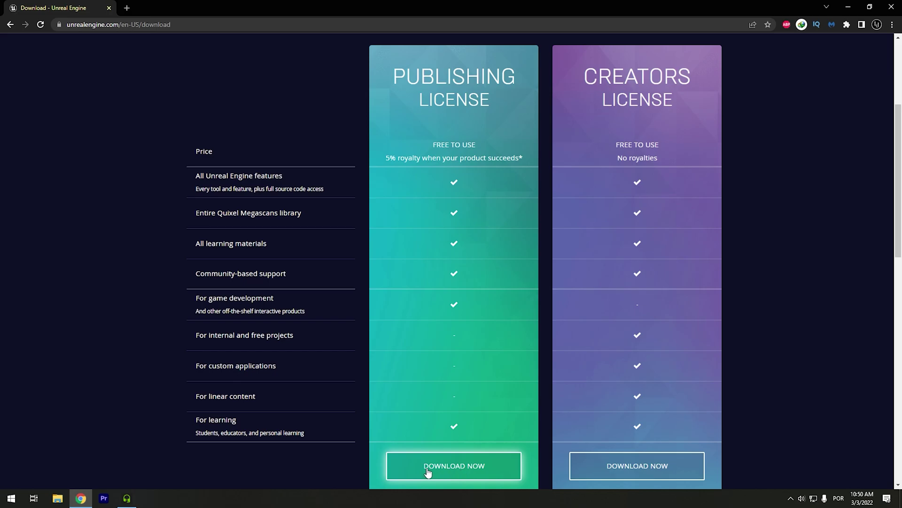
Step: Download the EpicInstaller .msi under Publishing License and install it, approving the security and UAC prompts
{"action": "left_click", "coordinate": [454, 466]}
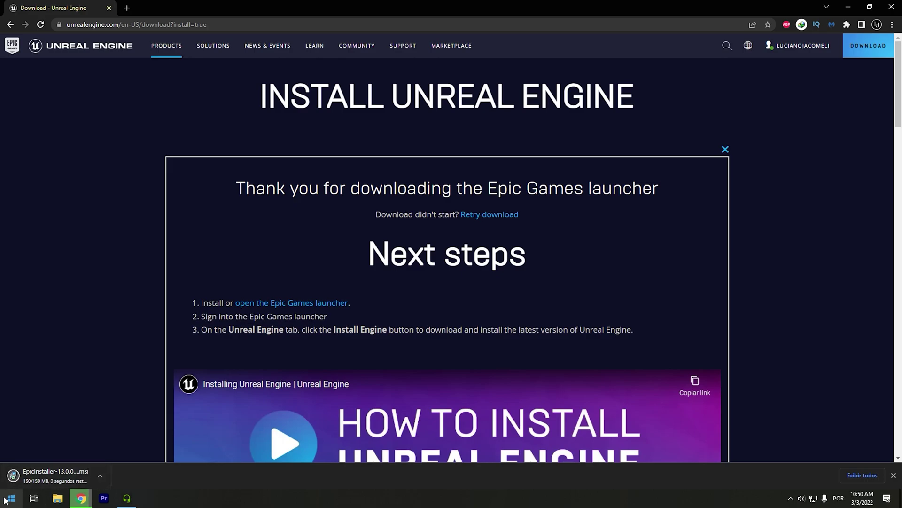
{"action": "left_click", "coordinate": [97, 476]}
{"action": "left_click", "coordinate": [113, 416]}
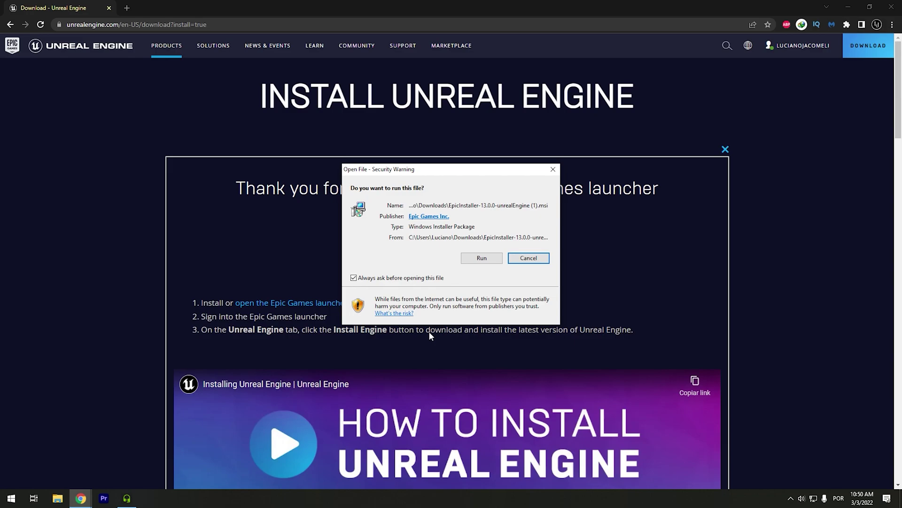
{"action": "left_click", "coordinate": [482, 257]}
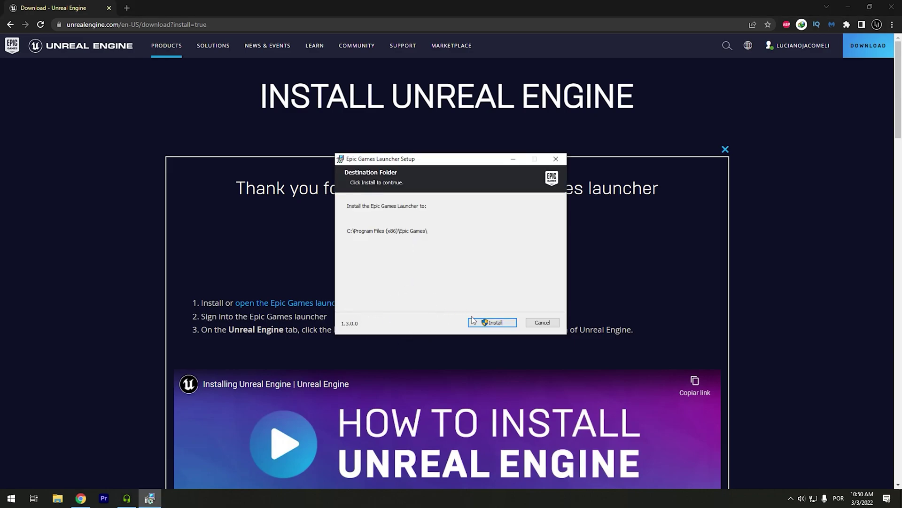
{"action": "left_click", "coordinate": [481, 324]}
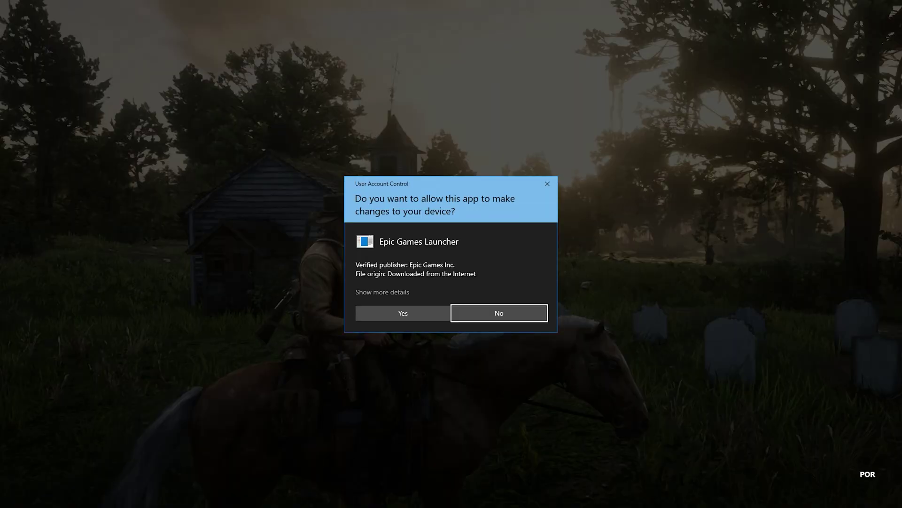
{"action": "left_click", "coordinate": [402, 313]}
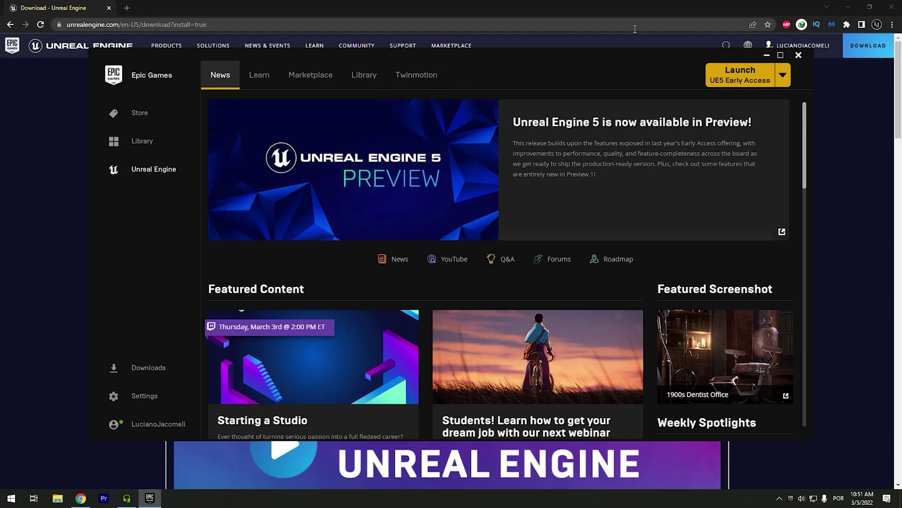
{"action": "left_click", "coordinate": [780, 57]}
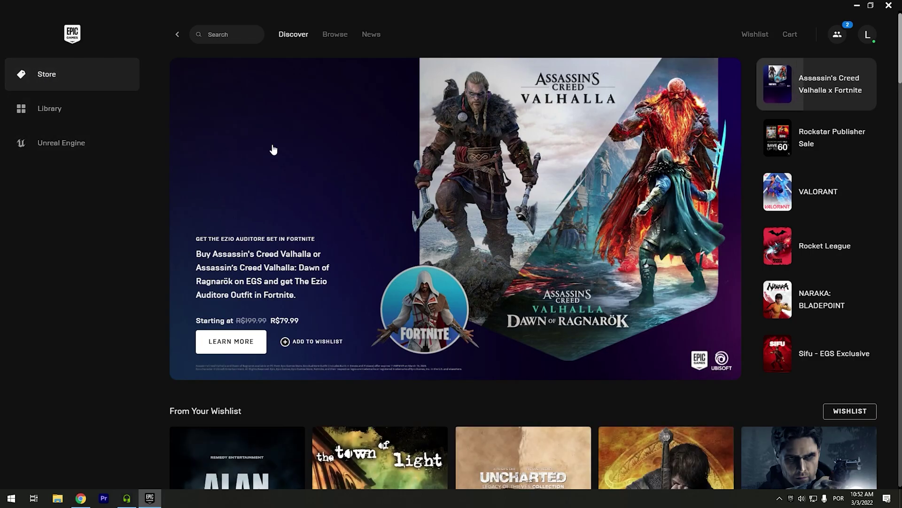
{"action": "scroll", "coordinate": [417, 187], "scroll_direction": "down", "scroll_amount": 10}
{"action": "scroll", "coordinate": [430, 191], "scroll_direction": "down", "scroll_amount": 6}
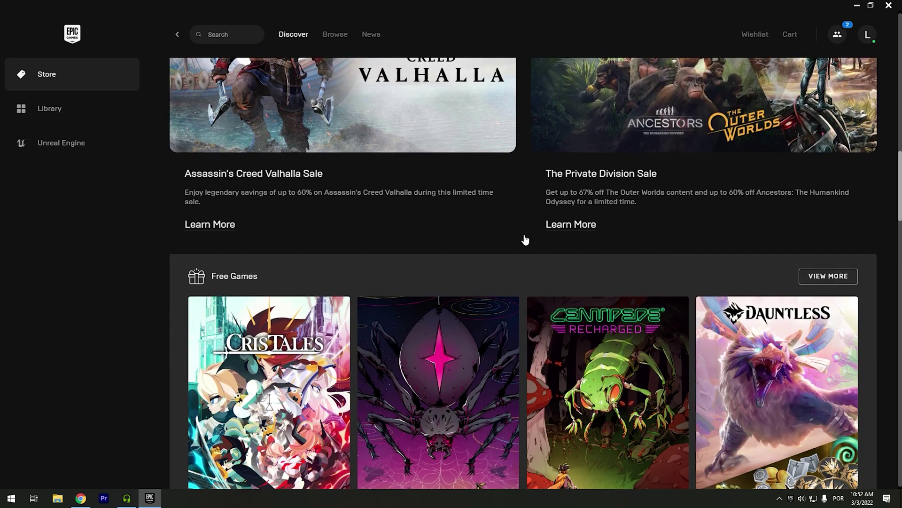
{"action": "scroll", "coordinate": [404, 227], "scroll_direction": "down", "scroll_amount": 20}
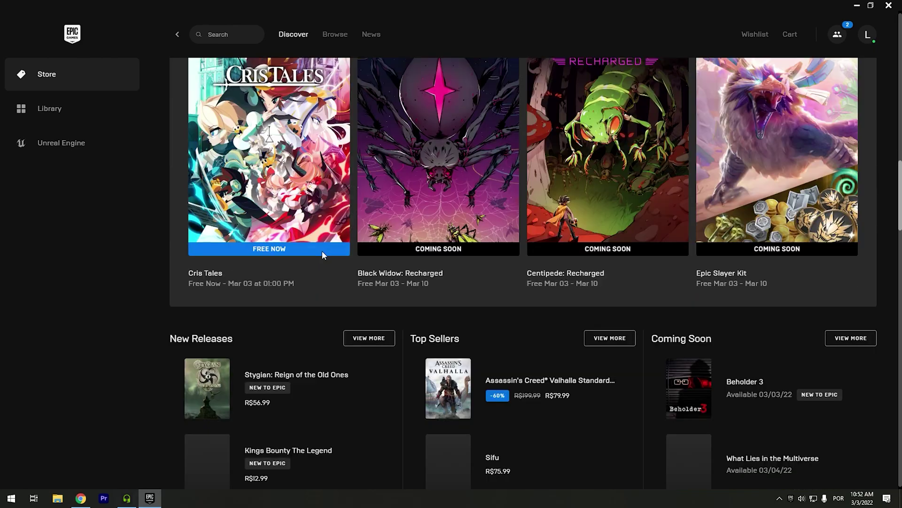
{"action": "scroll", "coordinate": [355, 253], "scroll_direction": "down", "scroll_amount": 20}
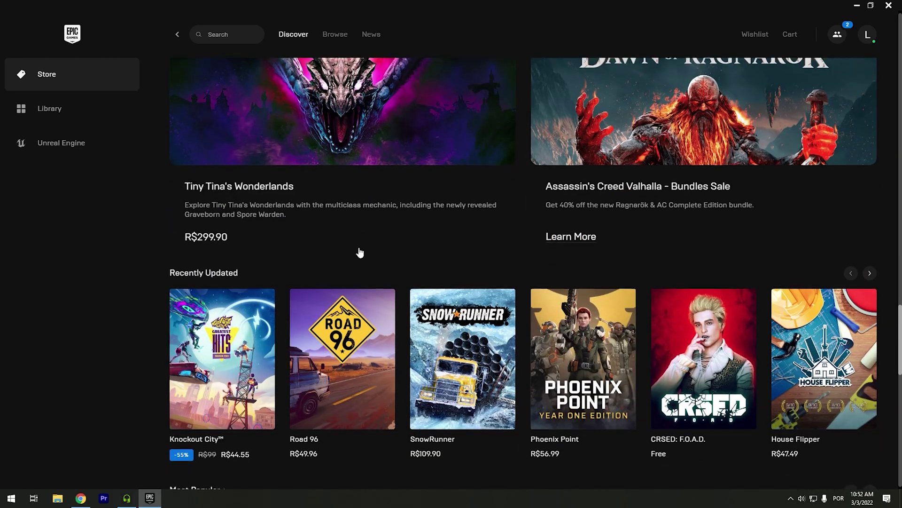
{"action": "scroll", "coordinate": [390, 228], "scroll_direction": "up", "scroll_amount": 12}
{"action": "scroll", "coordinate": [393, 226], "scroll_direction": "down", "scroll_amount": 8}
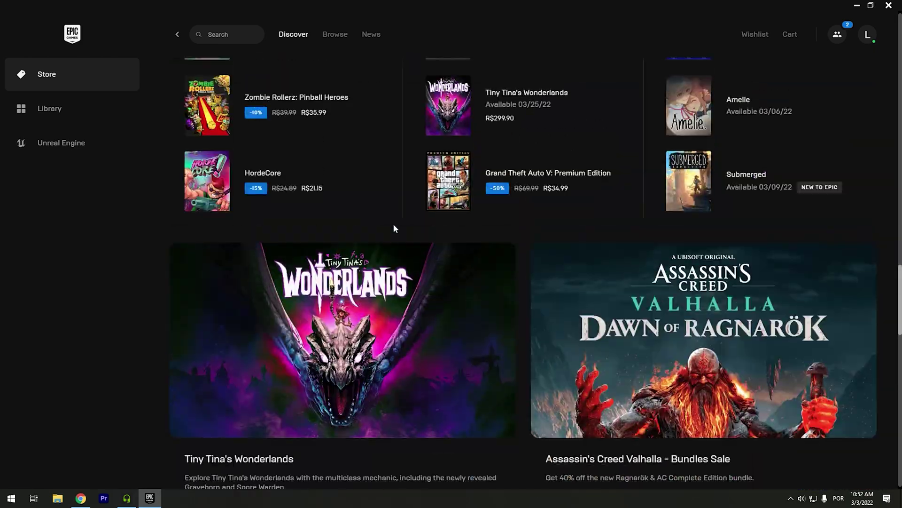
{"action": "scroll", "coordinate": [379, 234], "scroll_direction": "down", "scroll_amount": 2}
{"action": "scroll", "coordinate": [348, 241], "scroll_direction": "up", "scroll_amount": 9}
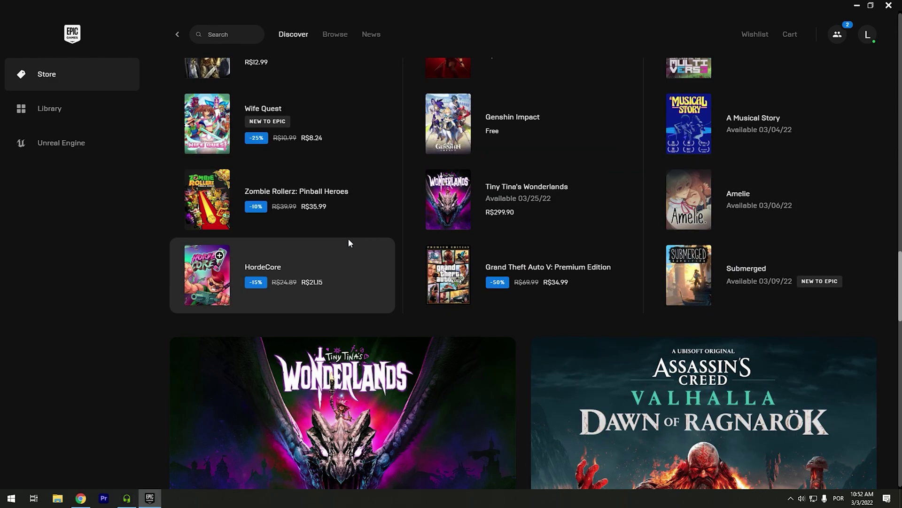
{"action": "scroll", "coordinate": [376, 240], "scroll_direction": "up", "scroll_amount": 5}
{"action": "scroll", "coordinate": [329, 239], "scroll_direction": "down", "scroll_amount": 3}
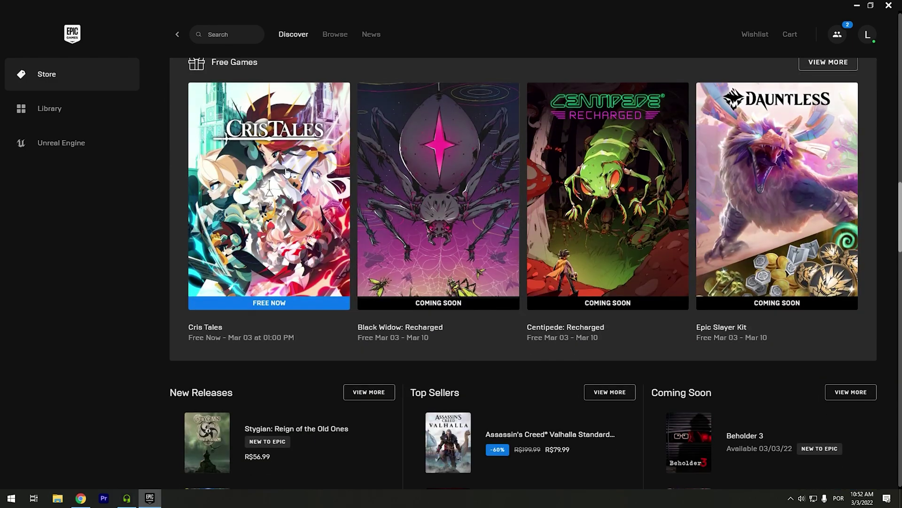
{"action": "scroll", "coordinate": [286, 240], "scroll_direction": "up", "scroll_amount": 2}
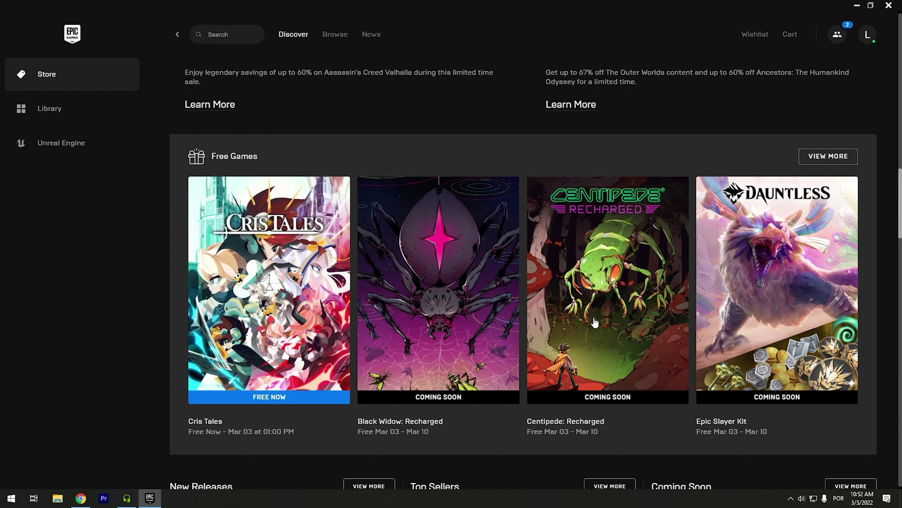
{"action": "scroll", "coordinate": [465, 324], "scroll_direction": "up", "scroll_amount": 6}
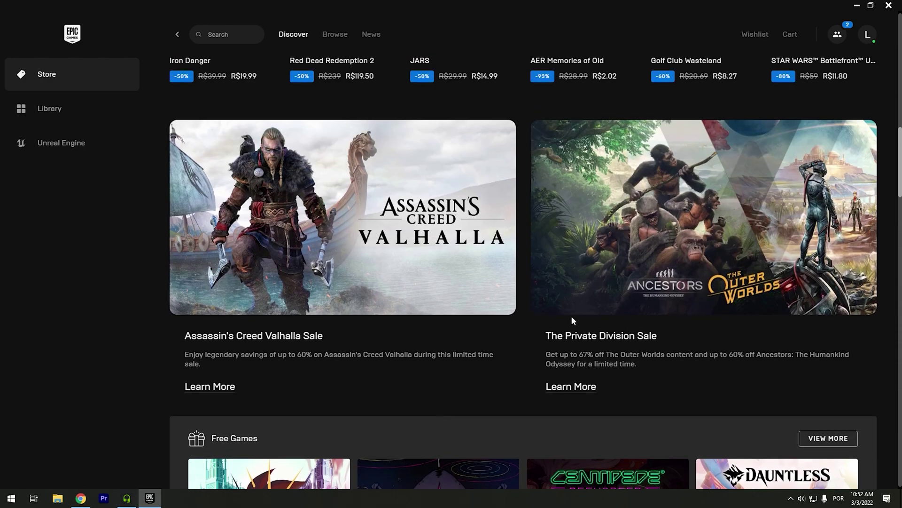
{"action": "scroll", "coordinate": [486, 399], "scroll_direction": "up", "scroll_amount": 15}
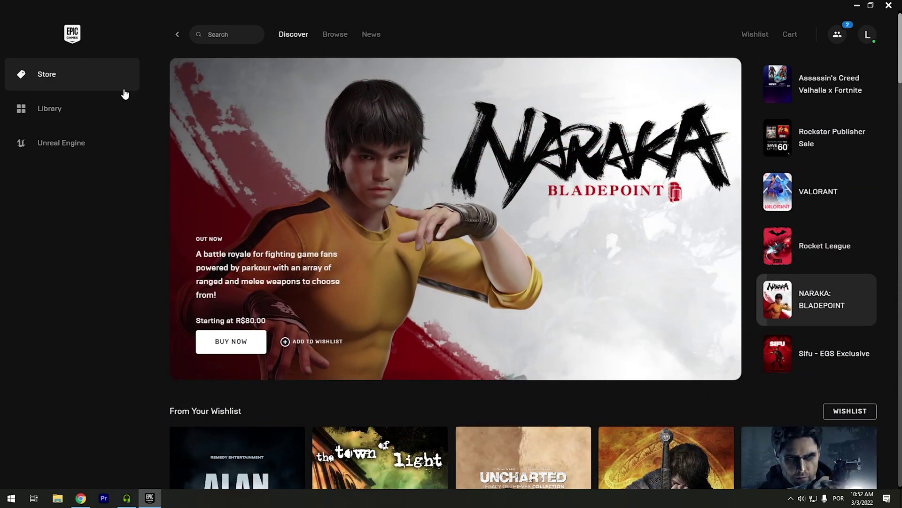
Step: Show the Library and scroll through the owned games, starting from A Plague Tale: Innocence
{"action": "left_click", "coordinate": [56, 114]}
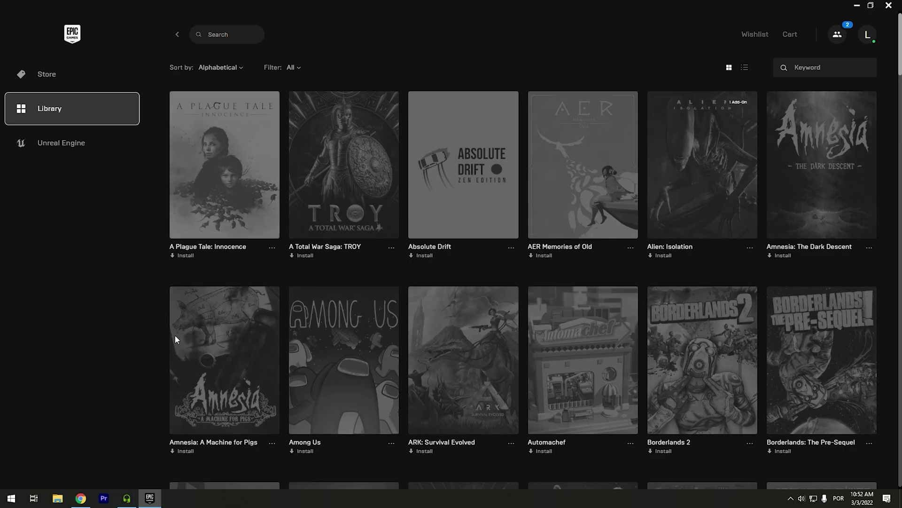
{"action": "scroll", "coordinate": [540, 292], "scroll_direction": "down", "scroll_amount": 15}
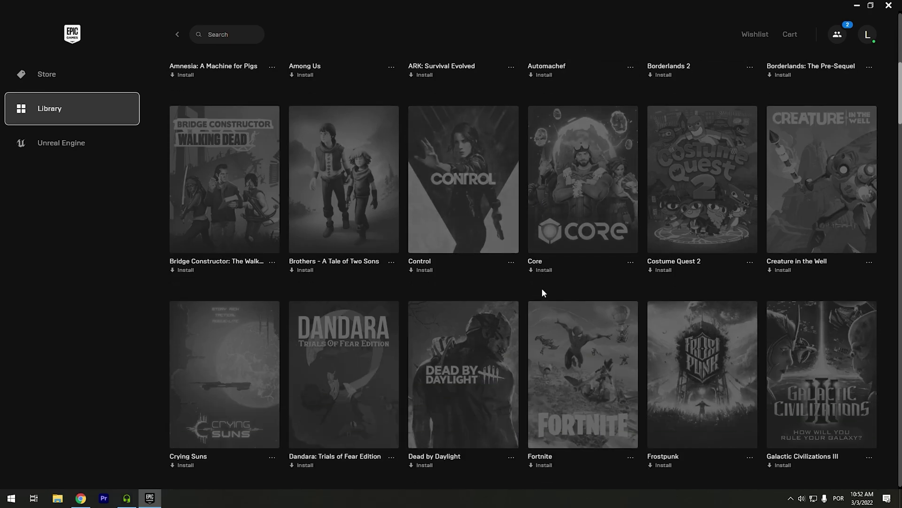
{"action": "scroll", "coordinate": [519, 294], "scroll_direction": "down", "scroll_amount": 20}
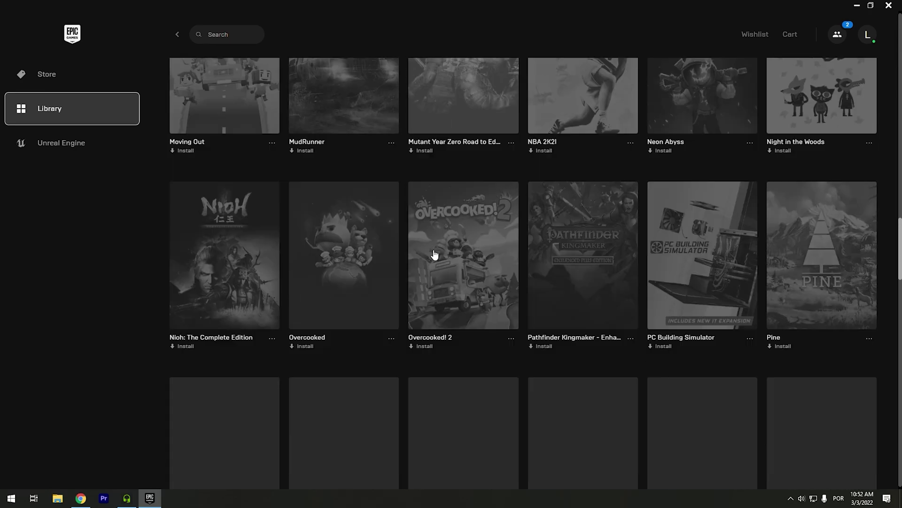
{"action": "scroll", "coordinate": [496, 228], "scroll_direction": "down", "scroll_amount": 15}
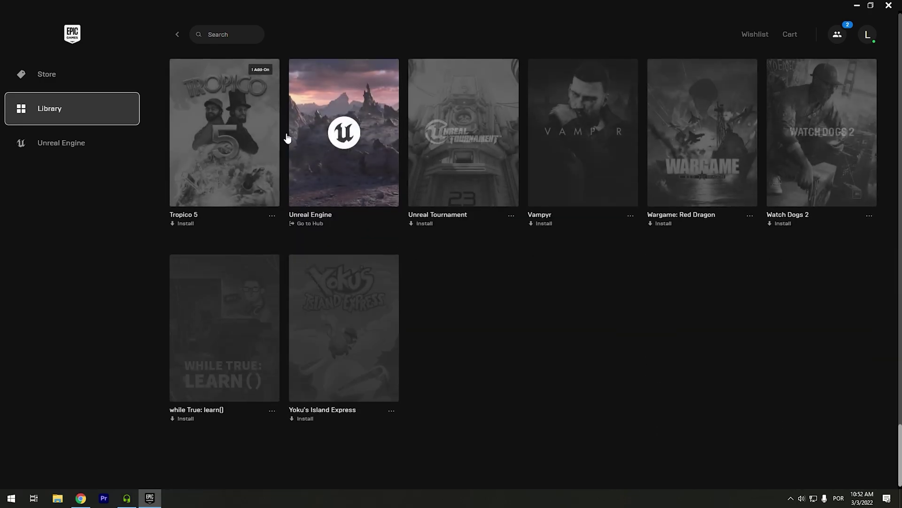
{"action": "scroll", "coordinate": [343, 284], "scroll_direction": "up", "scroll_amount": 18}
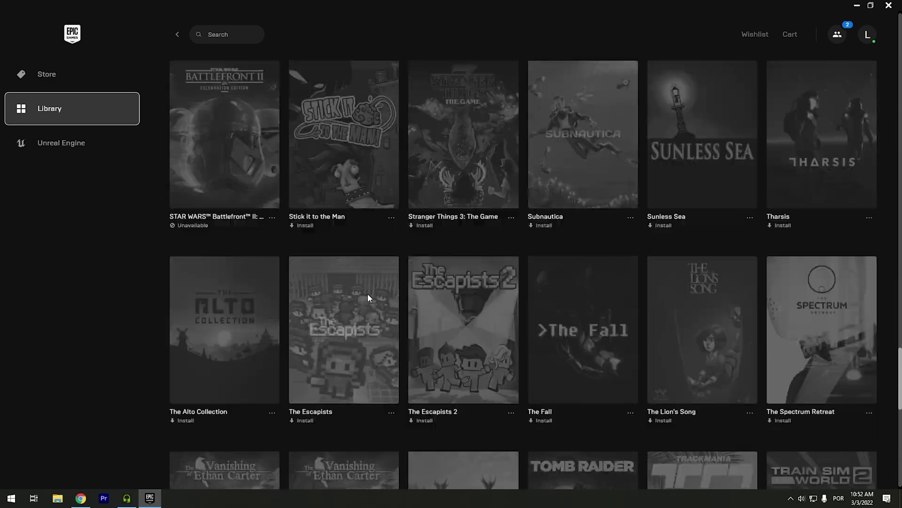
{"action": "scroll", "coordinate": [389, 275], "scroll_direction": "up", "scroll_amount": 20}
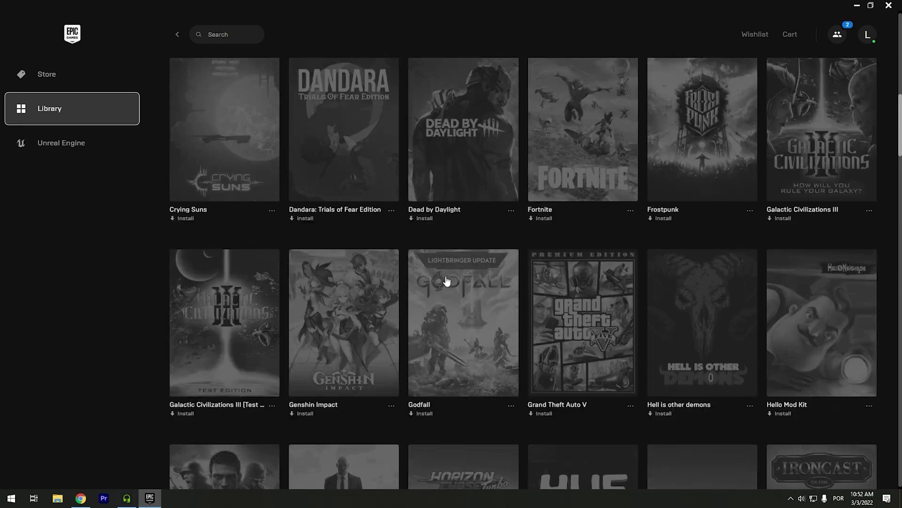
{"action": "scroll", "coordinate": [374, 264], "scroll_direction": "up", "scroll_amount": 5}
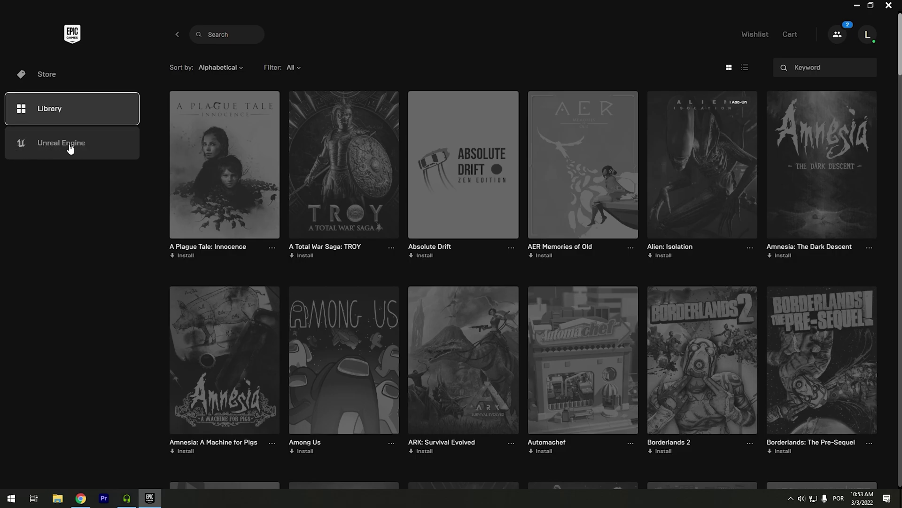
Step: View the Unreal Engine Library tab with versions 5.0.0, 4.26.2, 4.27.2, 4.25.4, projects and Vault
{"action": "left_click", "coordinate": [50, 146]}
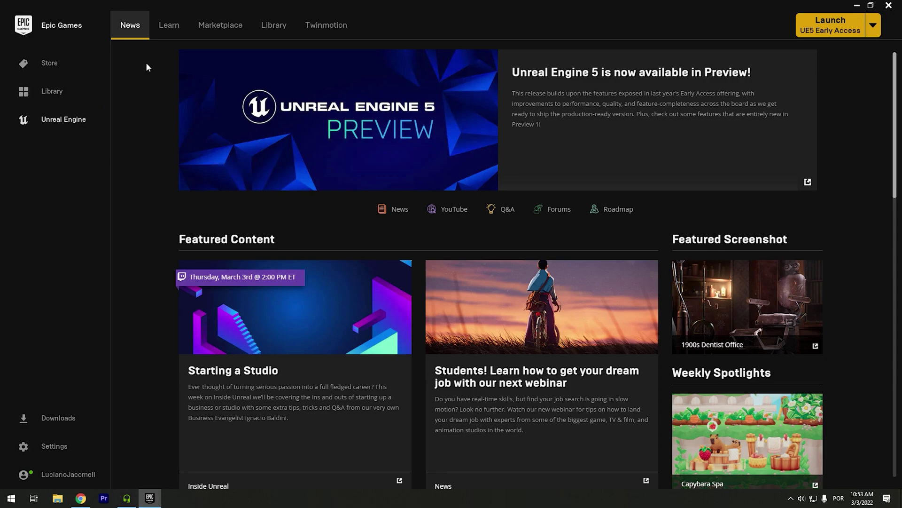
{"action": "left_click", "coordinate": [279, 35]}
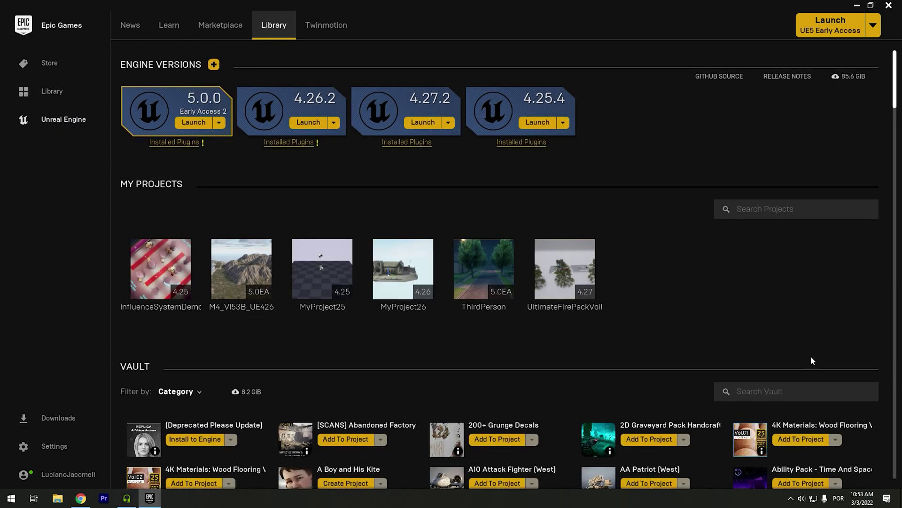
{"action": "scroll", "coordinate": [366, 306], "scroll_direction": "down", "scroll_amount": 10}
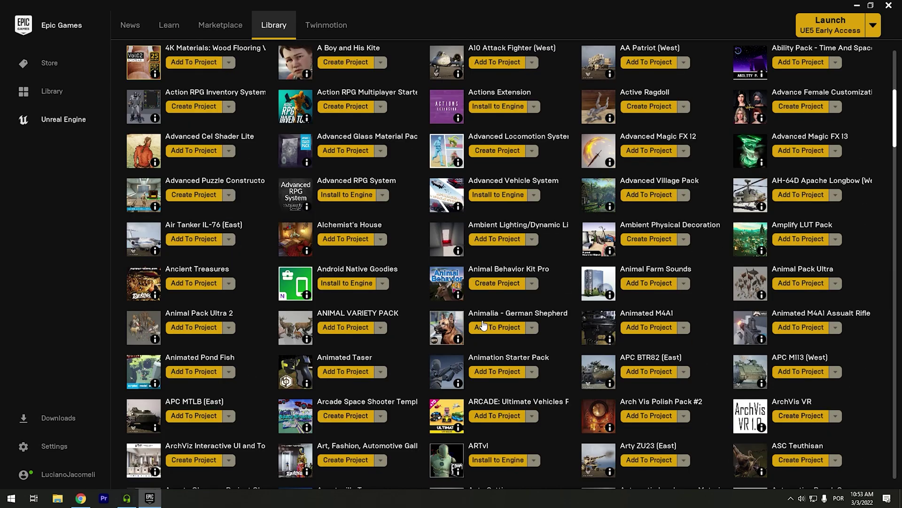
{"action": "scroll", "coordinate": [487, 358], "scroll_direction": "up", "scroll_amount": 10}
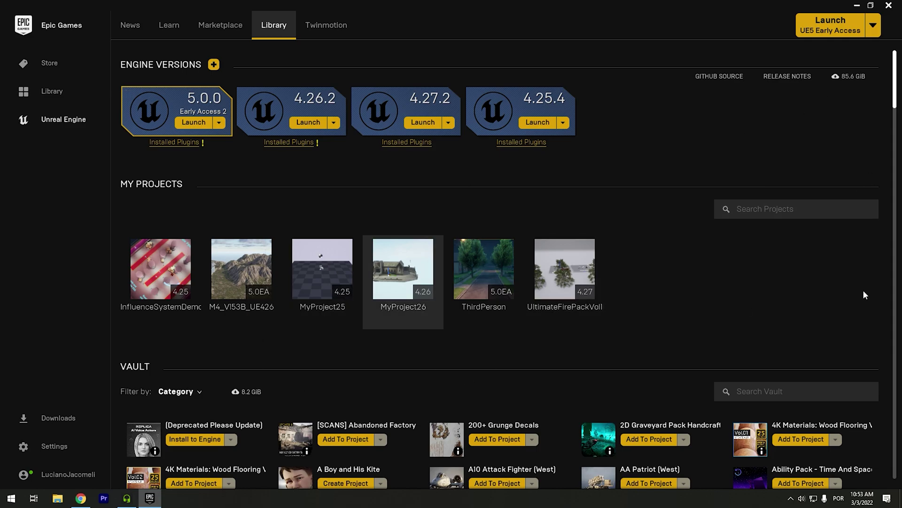
{"action": "mouse_move", "coordinate": [895, 82]}
{"action": "left_mouse_down"}
{"action": "mouse_move", "coordinate": [881, 467]}
{"action": "mouse_move", "coordinate": [899, 76]}
{"action": "left_mouse_up"}
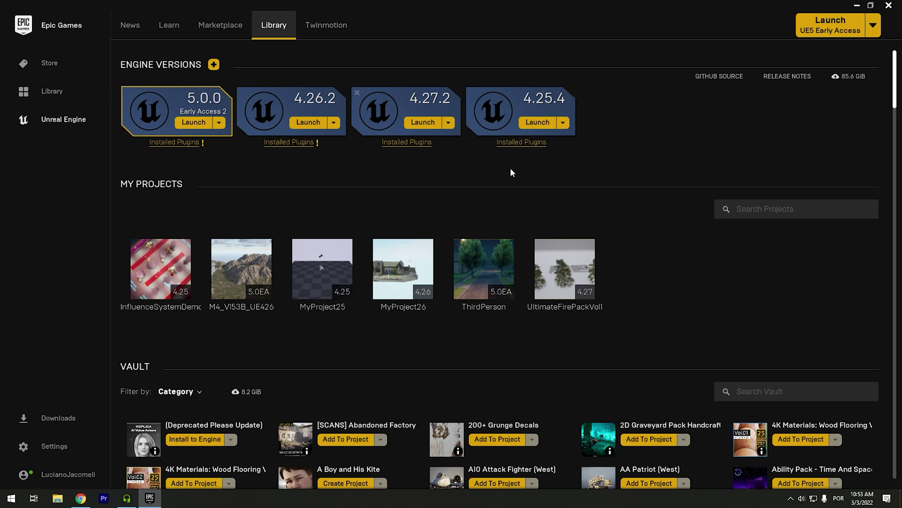
{"action": "mouse_move", "coordinate": [857, 77]}
{"action": "scroll", "coordinate": [473, 218], "scroll_direction": "down", "scroll_amount": 5}
{"action": "scroll", "coordinate": [520, 379], "scroll_direction": "up", "scroll_amount": 5}
Step: Add a new engine version slot and scroll through its list of available versions
{"action": "left_click", "coordinate": [216, 67]}
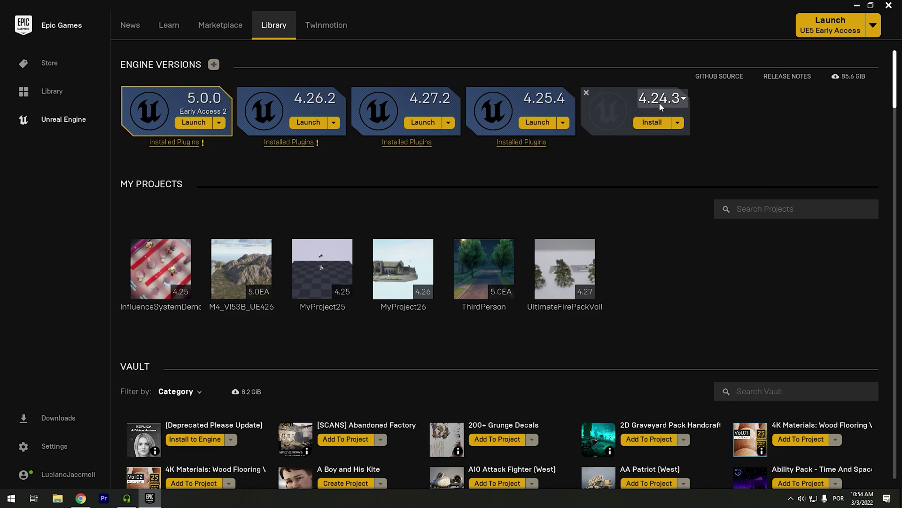
{"action": "left_click", "coordinate": [684, 100]}
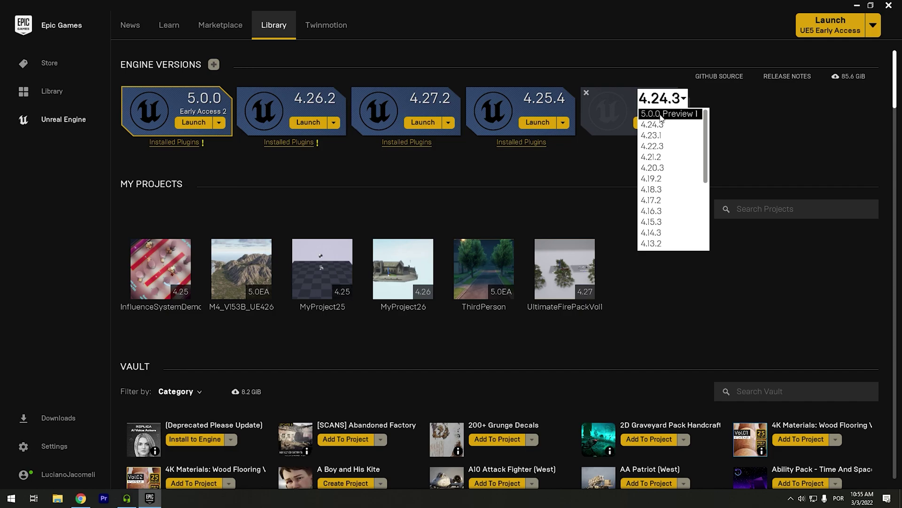
{"action": "scroll", "coordinate": [664, 205], "scroll_direction": "down", "scroll_amount": 4}
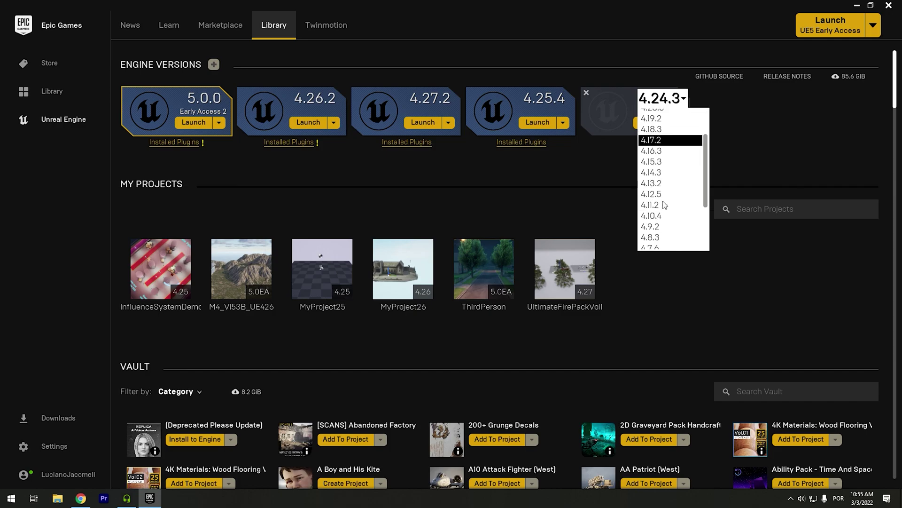
{"action": "scroll", "coordinate": [664, 205], "scroll_direction": "down", "scroll_amount": 3}
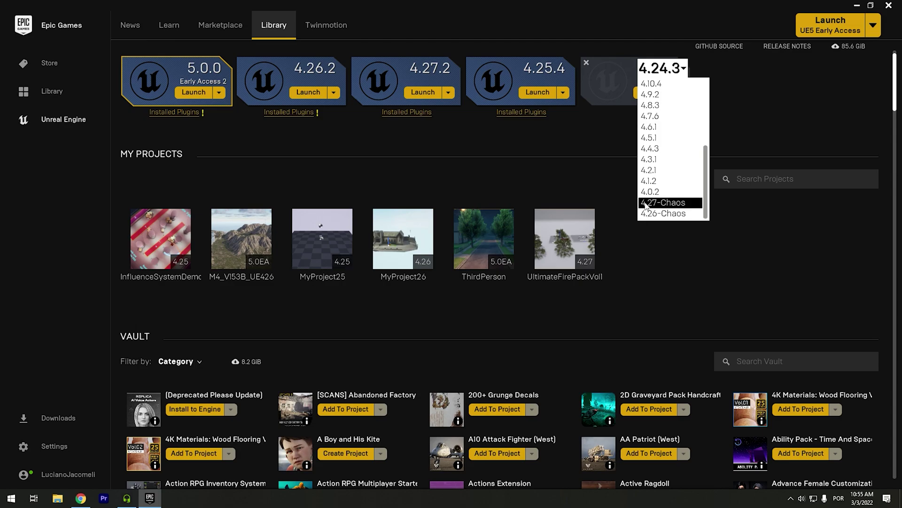
{"action": "scroll", "coordinate": [677, 197], "scroll_direction": "up", "scroll_amount": 10}
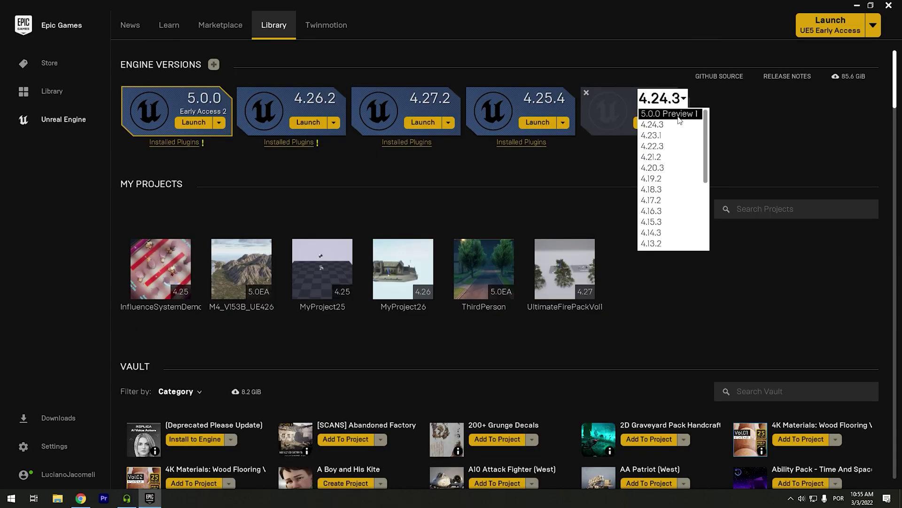
Step: Choose 5.0.0 Preview 1 for the new slot, start installing it and accept the testing-only warning
{"action": "left_click", "coordinate": [671, 114]}
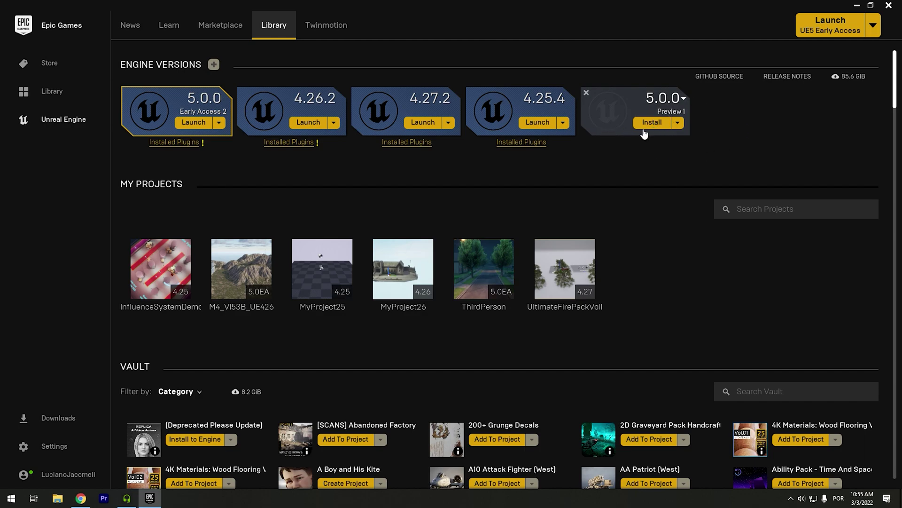
{"action": "left_click", "coordinate": [651, 122]}
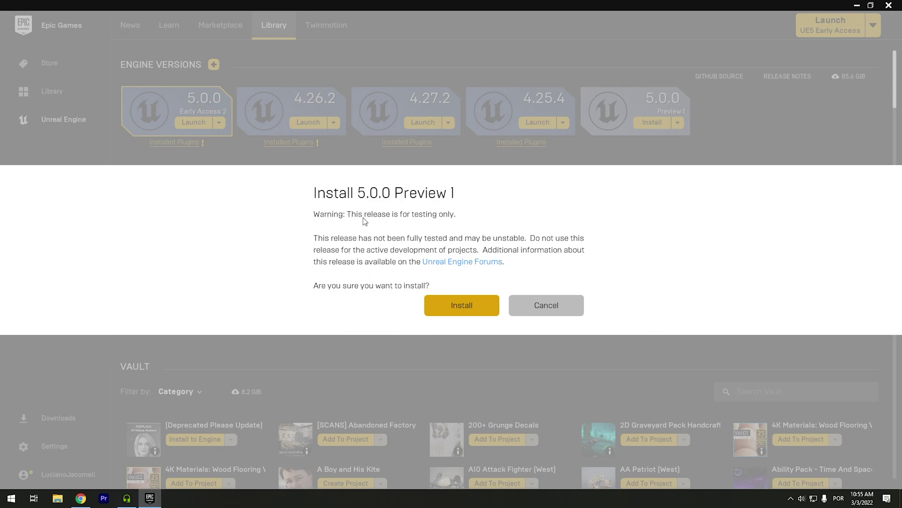
{"action": "left_click", "coordinate": [451, 308]}
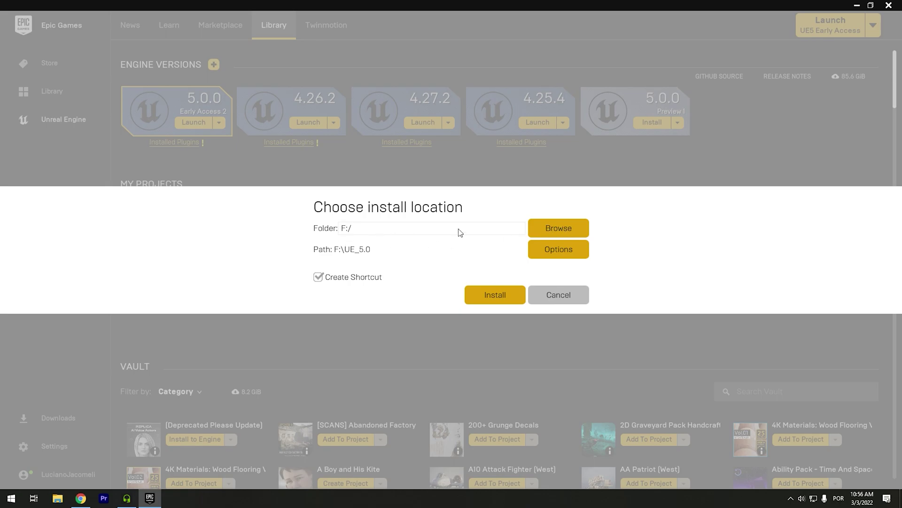
Step: Select Local Disk (C:) as the install folder, rechecking it to keep C:/
{"action": "left_click", "coordinate": [559, 229]}
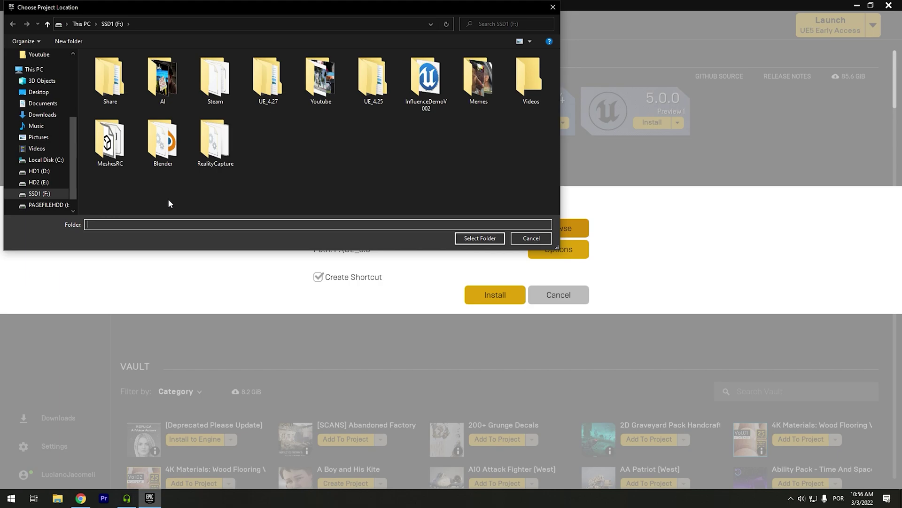
{"action": "left_click", "coordinate": [42, 69]}
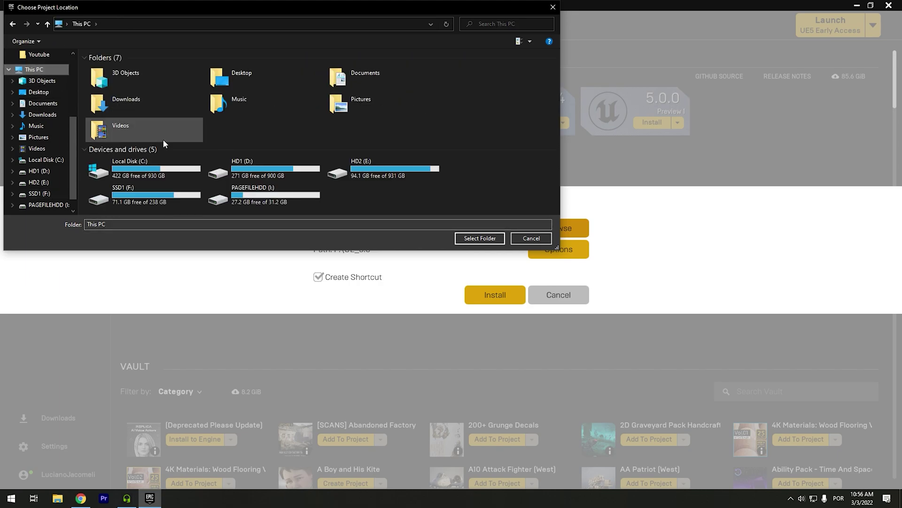
{"action": "left_click", "coordinate": [141, 169]}
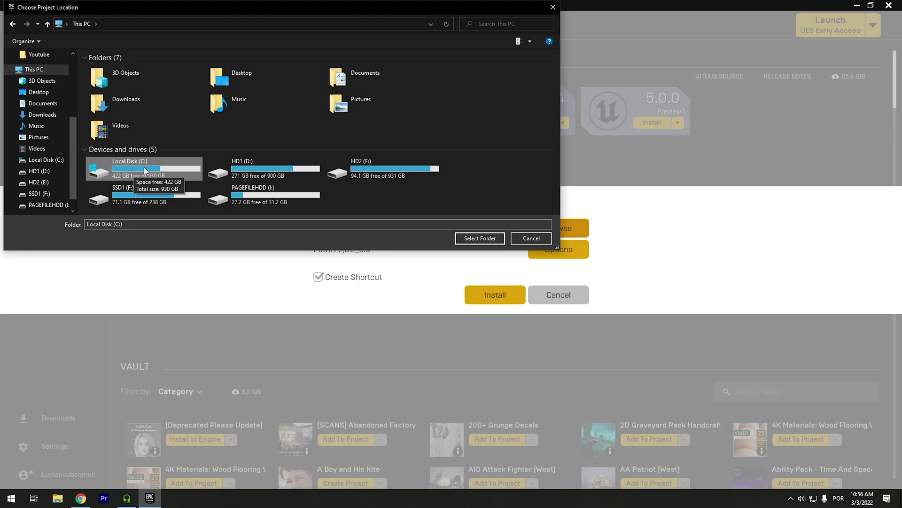
{"action": "double_click", "coordinate": [144, 168]}
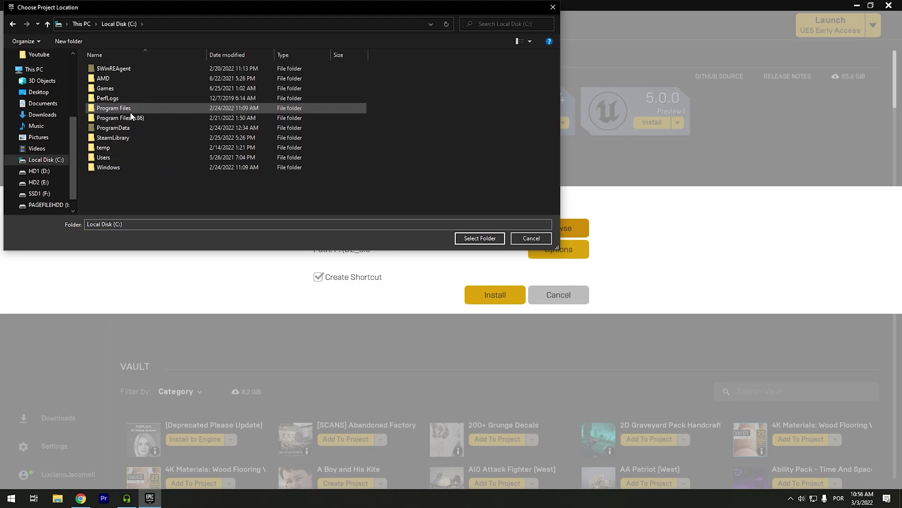
{"action": "right_click", "coordinate": [118, 185]}
{"action": "left_click", "coordinate": [98, 187]}
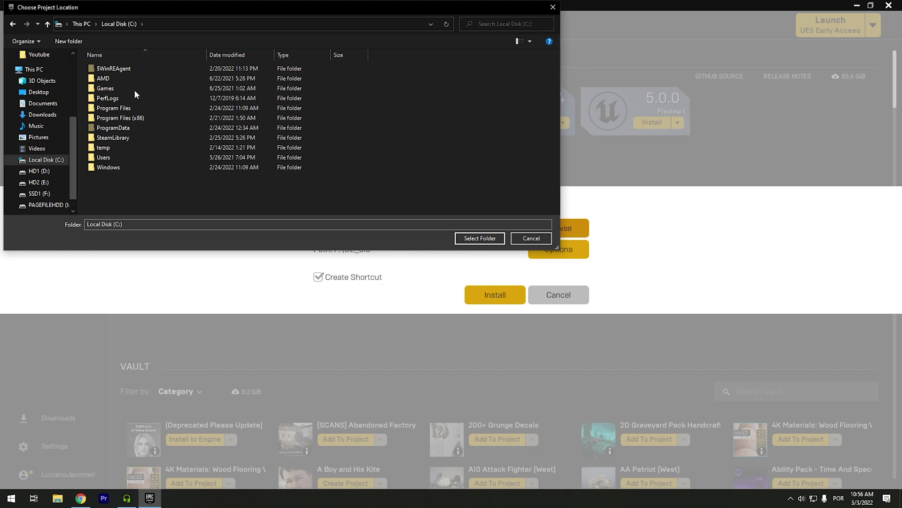
{"action": "left_click", "coordinate": [484, 238]}
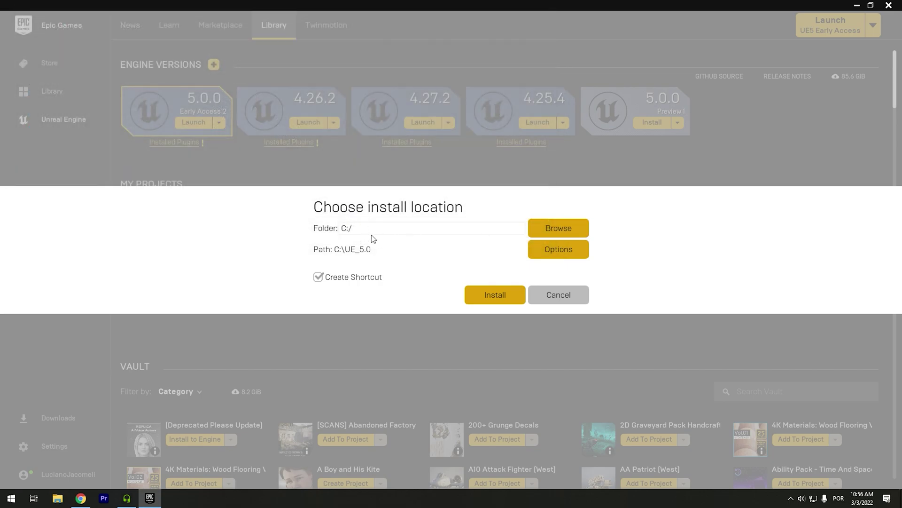
{"action": "left_click", "coordinate": [566, 228]}
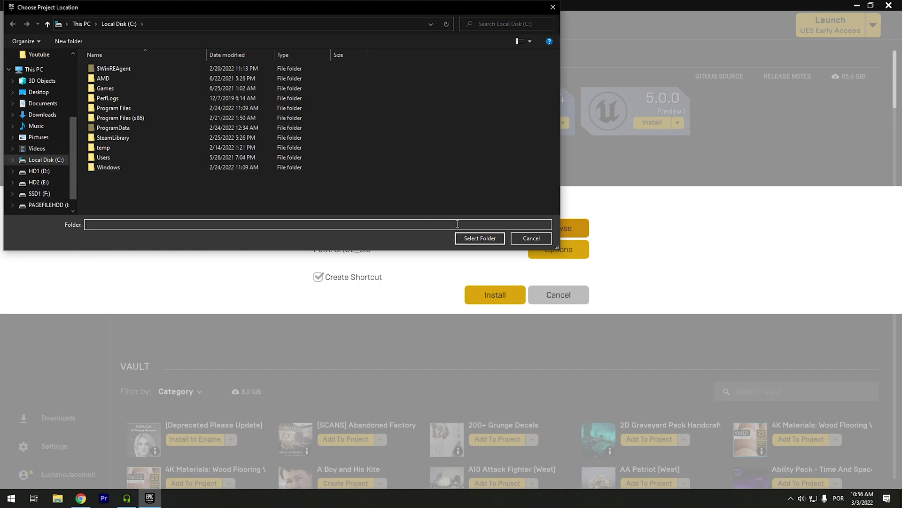
{"action": "left_click", "coordinate": [477, 239]}
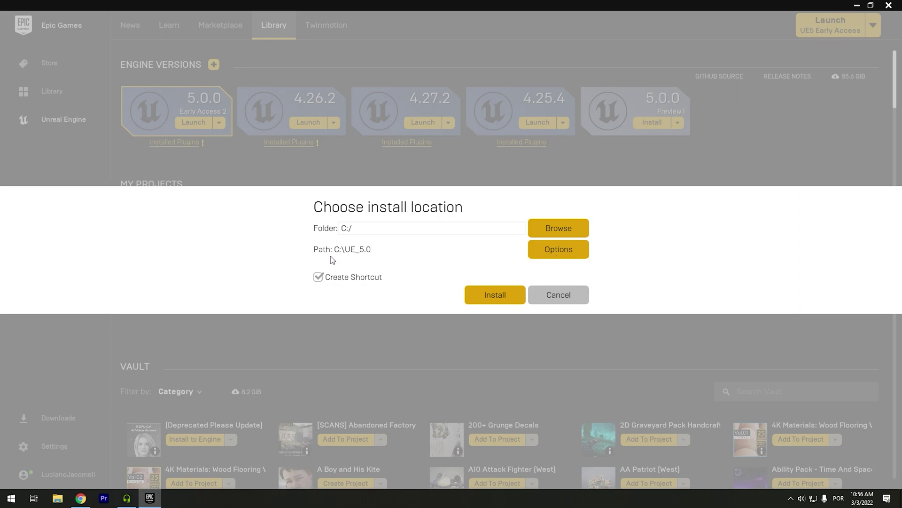
Step: In Installation Options, uncheck the Android, iOS and Linux target platforms, leaving a 14.24 GB download
{"action": "left_click", "coordinate": [571, 254]}
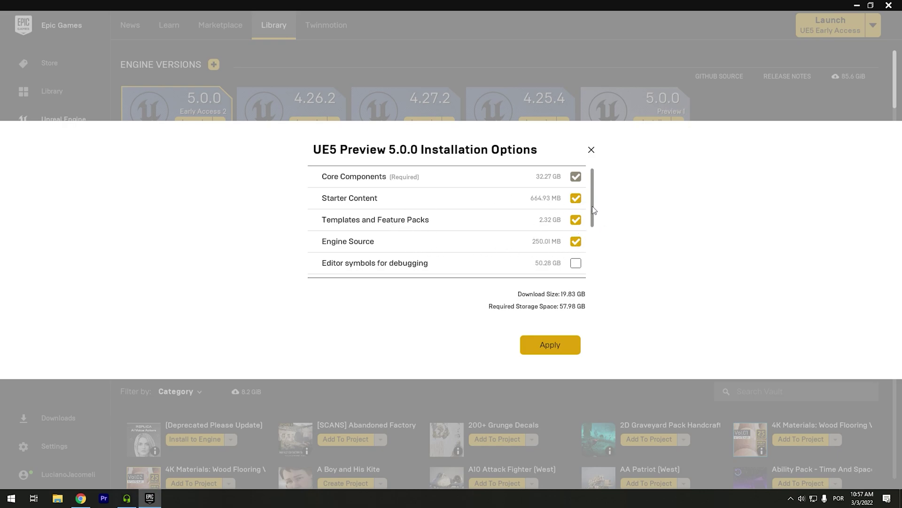
{"action": "left_click_drag", "start_coordinate": [593, 209], "coordinate": [594, 252]}
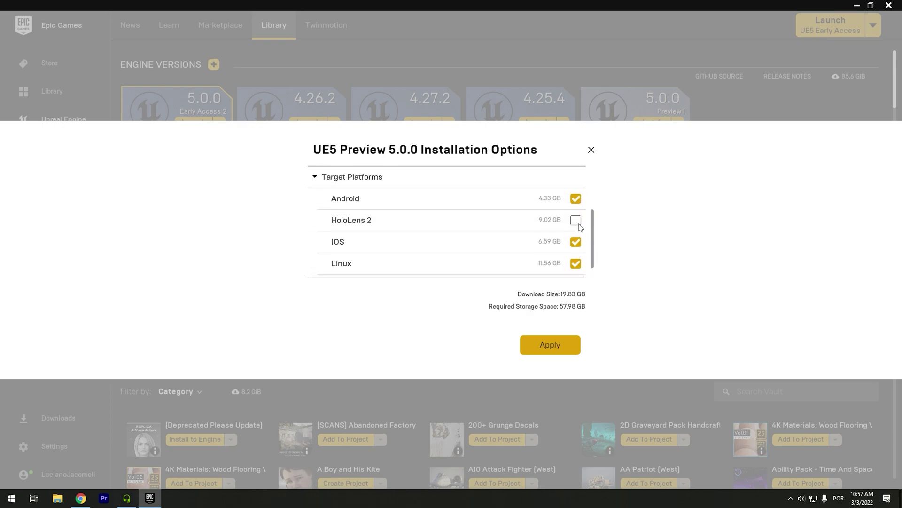
{"action": "left_click", "coordinate": [577, 201]}
{"action": "left_click", "coordinate": [577, 243]}
{"action": "scroll", "coordinate": [595, 240], "scroll_direction": "down", "scroll_amount": 1}
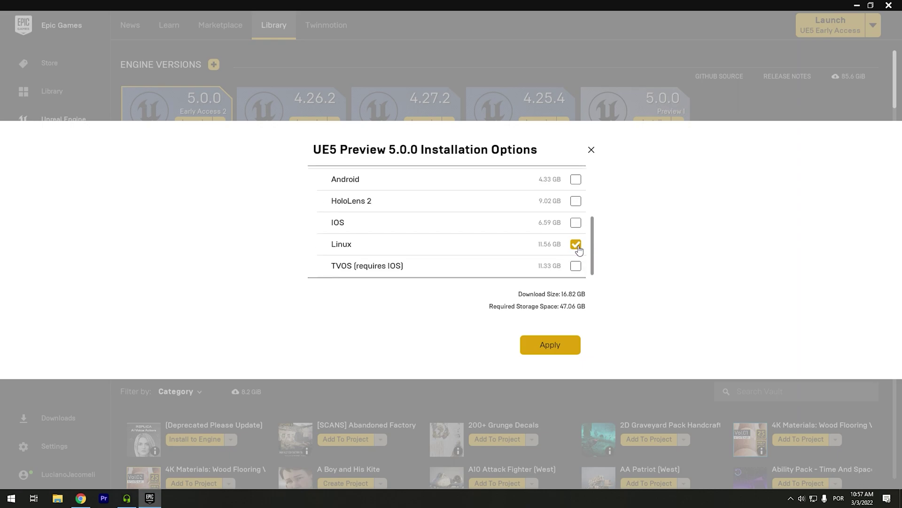
{"action": "left_click", "coordinate": [576, 244]}
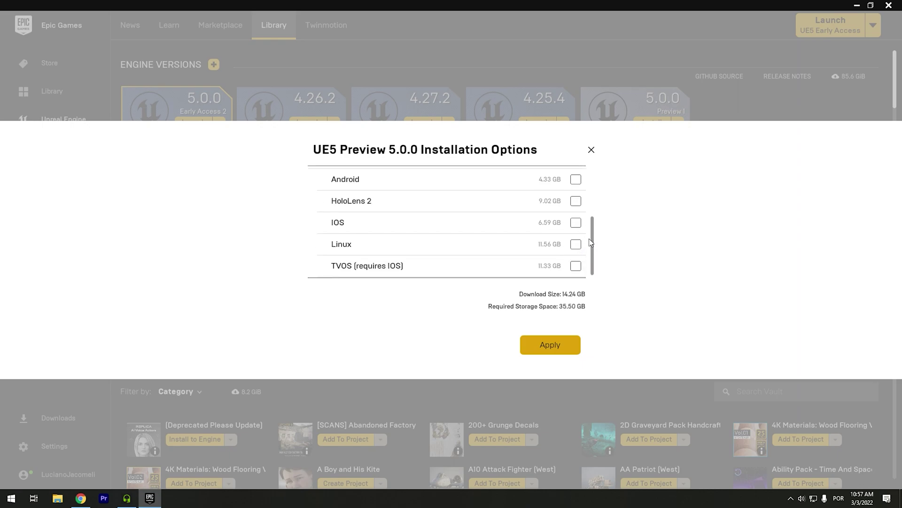
{"action": "scroll", "coordinate": [593, 226], "scroll_direction": "up", "scroll_amount": 1}
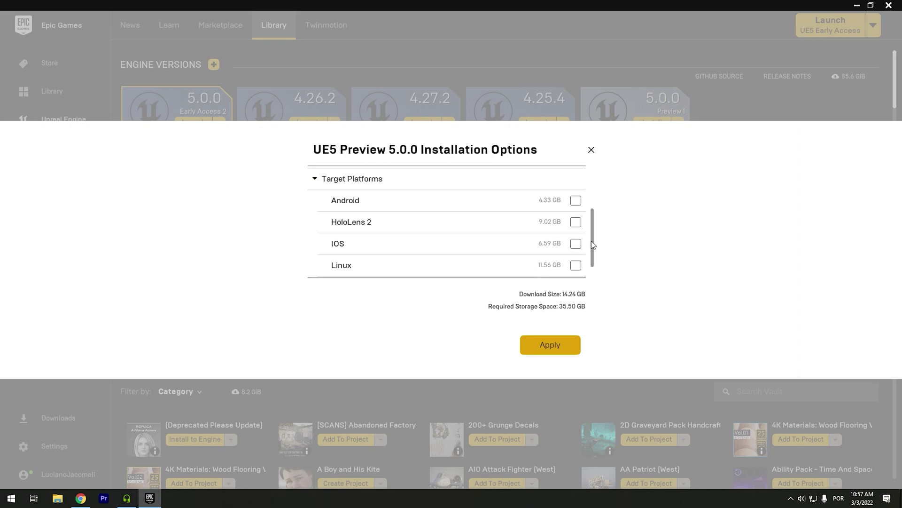
{"action": "left_click_drag", "start_coordinate": [592, 244], "coordinate": [591, 192]}
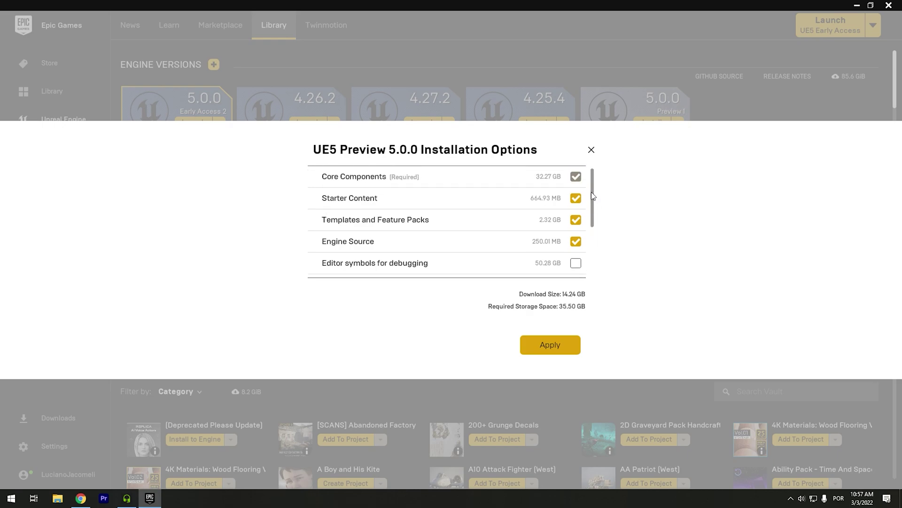
Step: Apply the reduced component selection and return to the install location, still C:\UE_5.0
{"action": "left_click", "coordinate": [556, 354]}
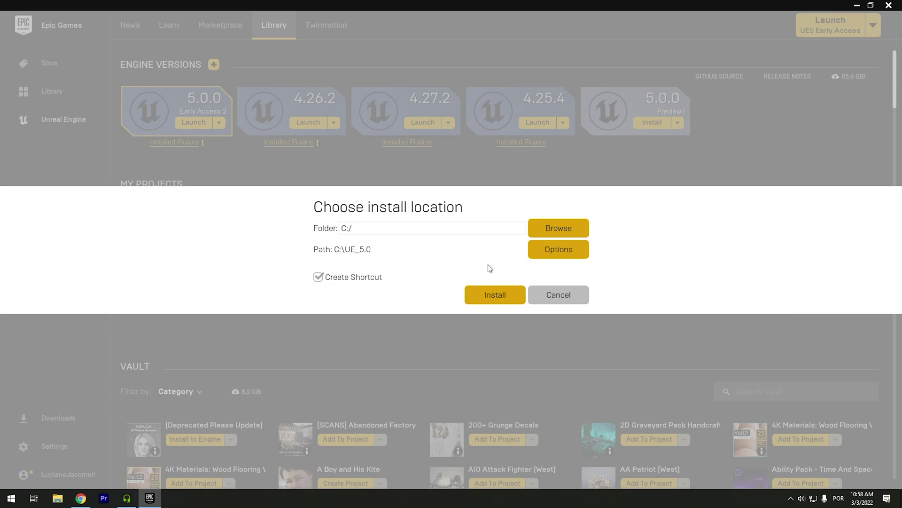
Step: Start installing 5.0.0 Preview 1 to C:\UE_5.0, downloading 13.9 GB
{"action": "left_click", "coordinate": [489, 300]}
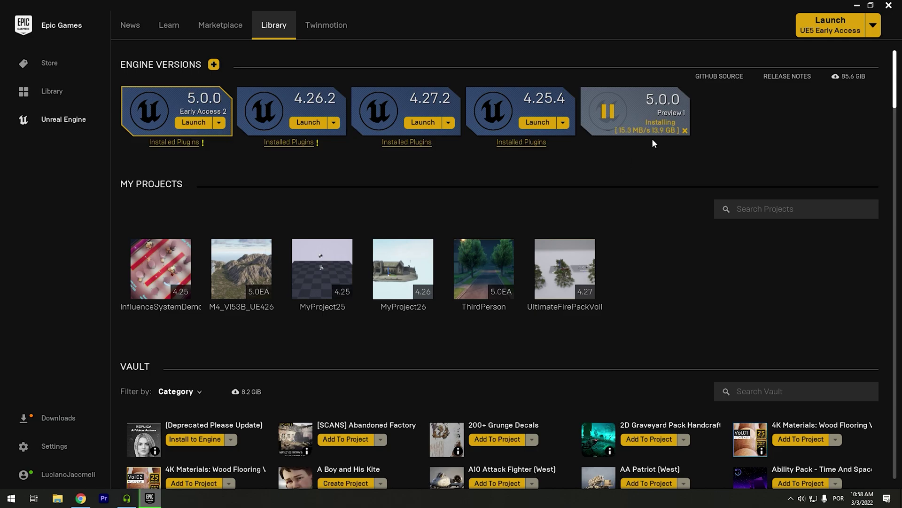
{"action": "scroll", "coordinate": [672, 286], "scroll_direction": "down", "scroll_amount": 1}
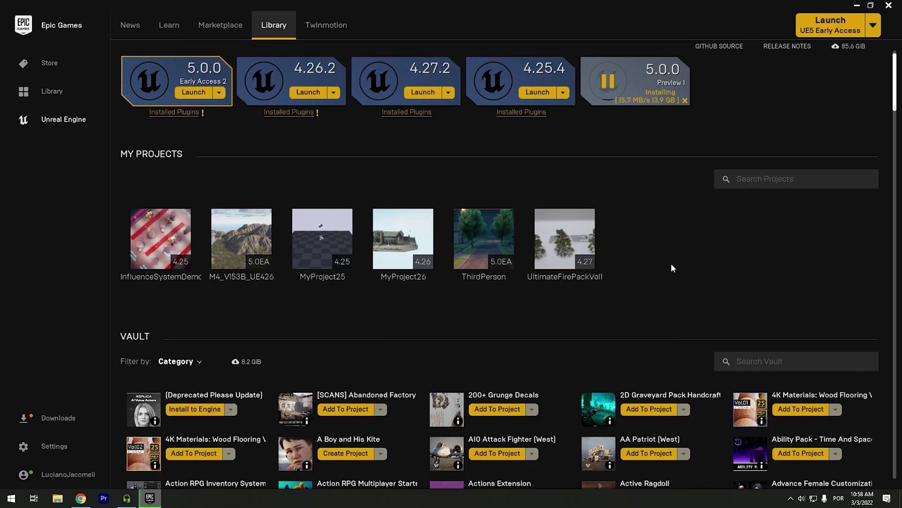
{"action": "scroll", "coordinate": [672, 262], "scroll_direction": "up", "scroll_amount": 1}
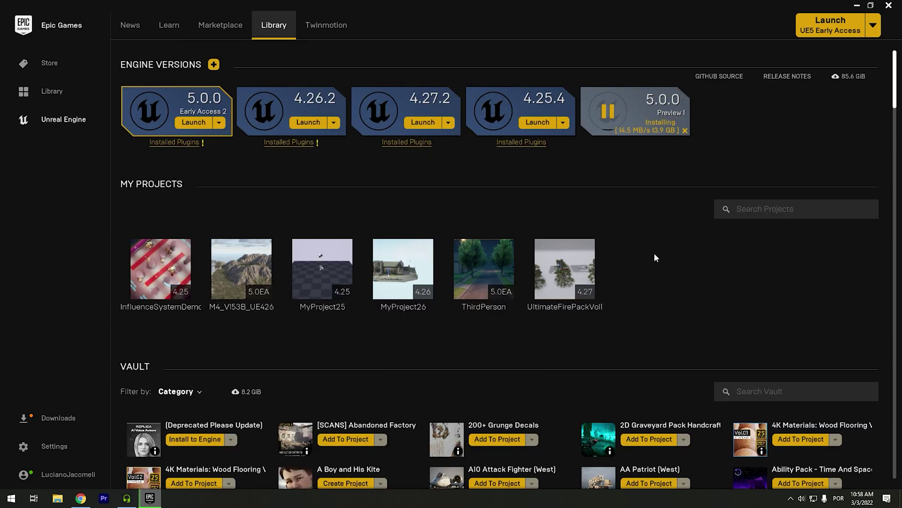